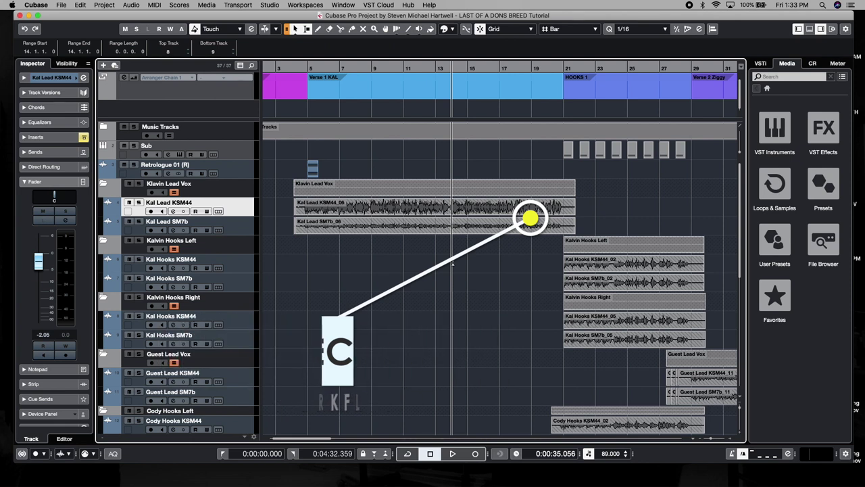
# Step: Play back the Kal Lead vocals, then stop playback
pyautogui.press('space')
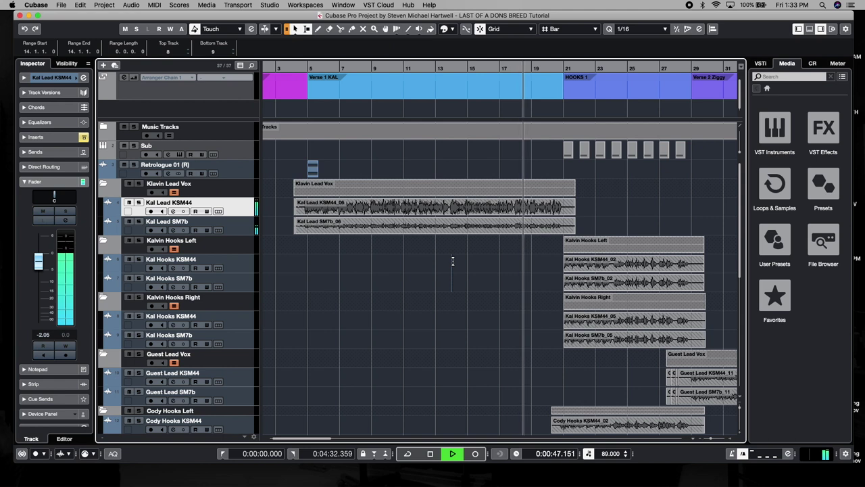
pyautogui.press('space')
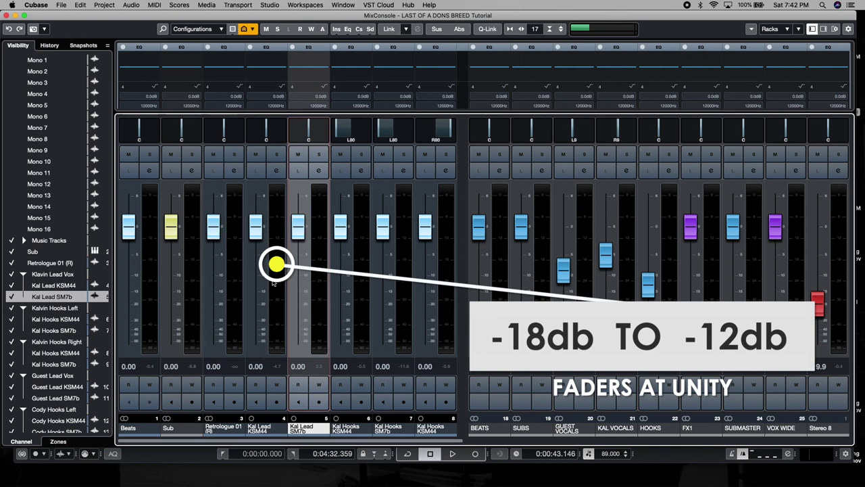
# Step: Play the mix to watch each channel's meter level, then stop
pyautogui.press('space')
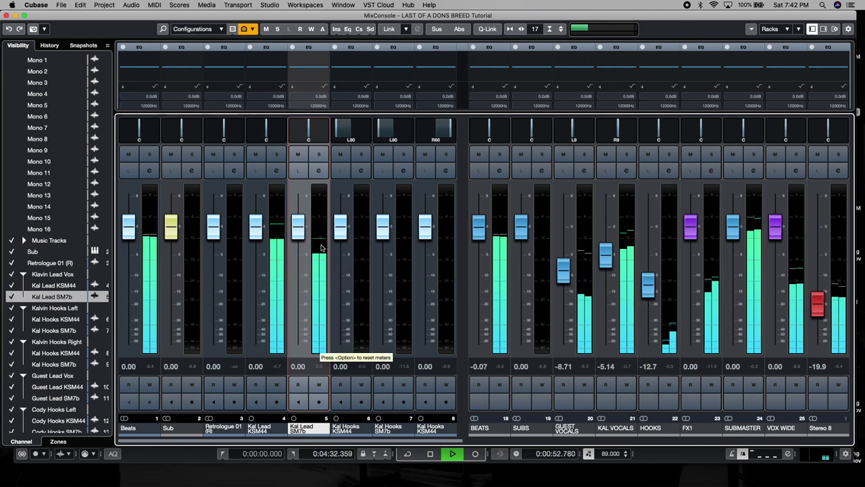
pyautogui.press('space')
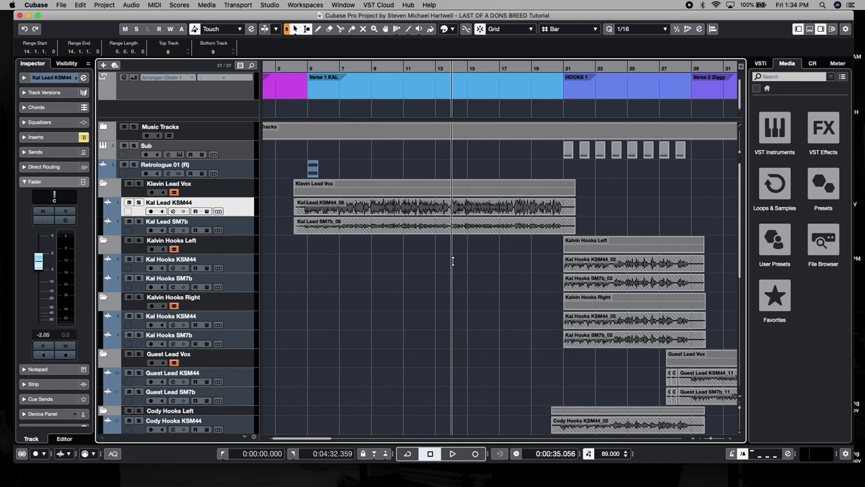
# Step: Lower the KSM44_06 clip gain, raise the SM7b_06 clip gain, and scroll to Hooks 2
pyautogui.click(516, 218)
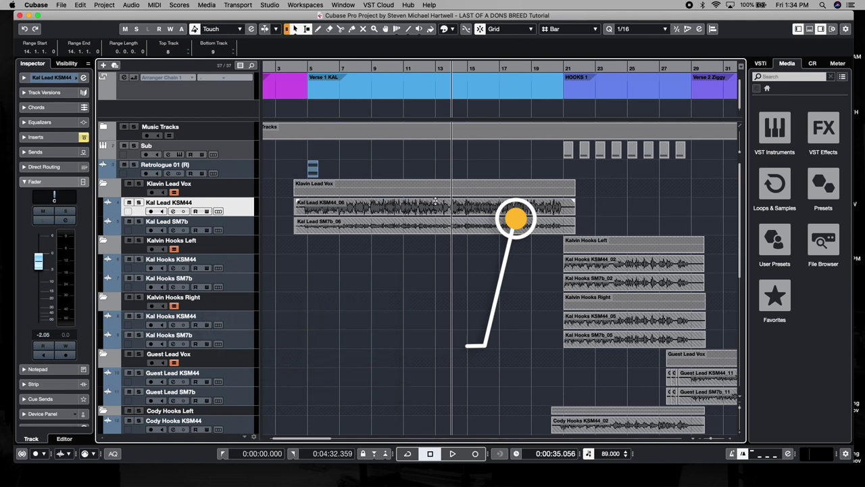
pyautogui.moveTo(435, 201); pyautogui.dragTo(434, 212)
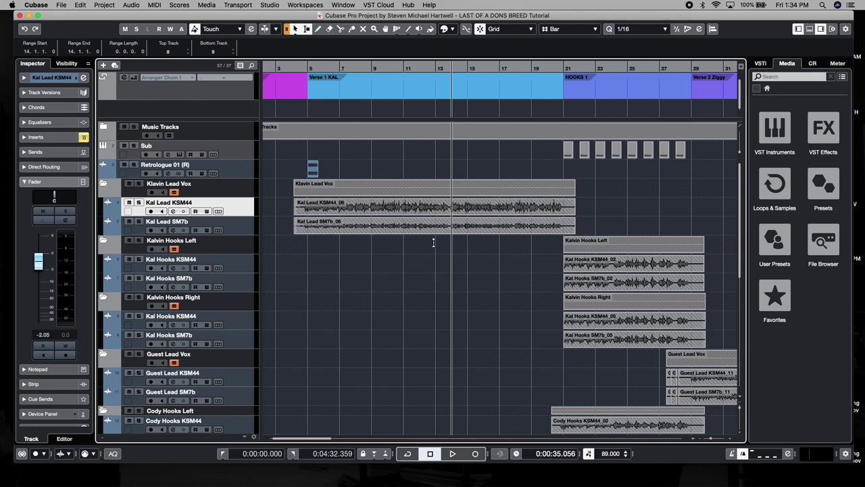
pyautogui.moveTo(434, 220); pyautogui.dragTo(436, 222)
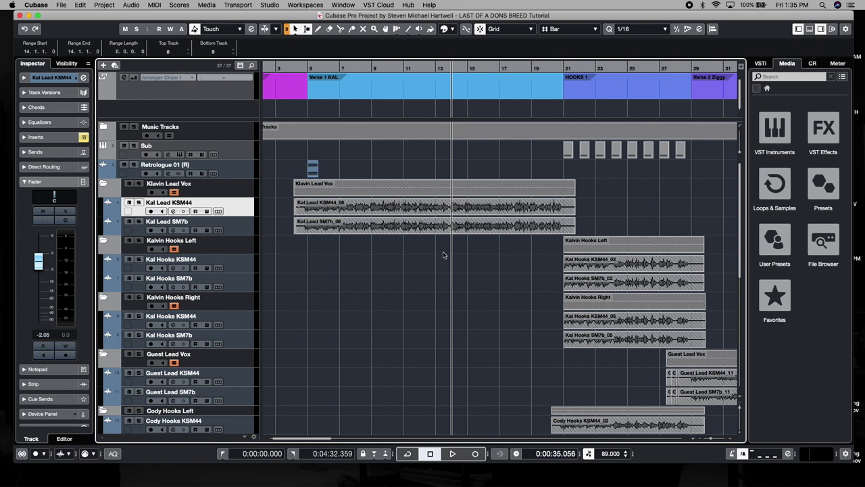
pyautogui.moveTo(437, 205)
pyautogui.moveTo(322, 439); pyautogui.dragTo(390, 430)
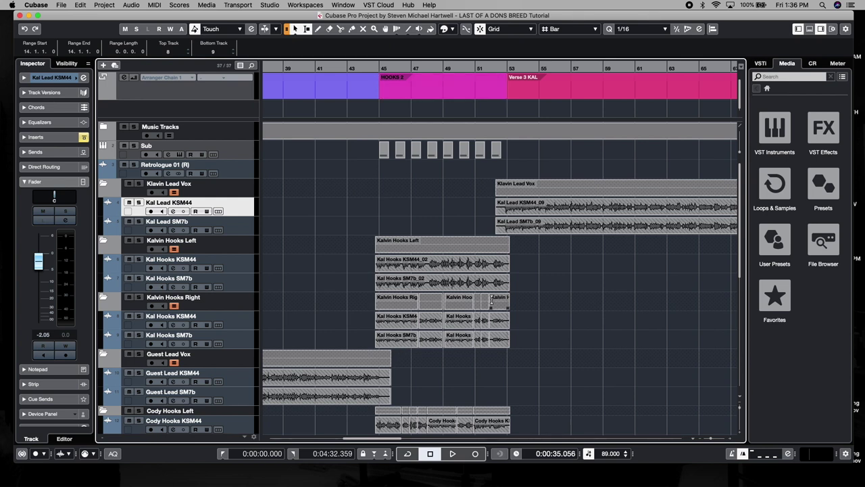
# Step: Audition the song from bar 45, then open the Kal Hooks KSM44 channel settings
pyautogui.click(376, 65)
pyautogui.press('space')
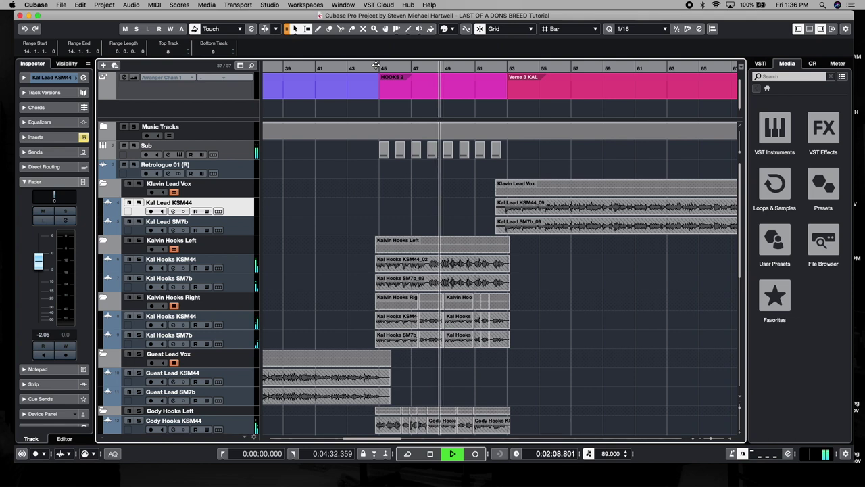
pyautogui.press('space')
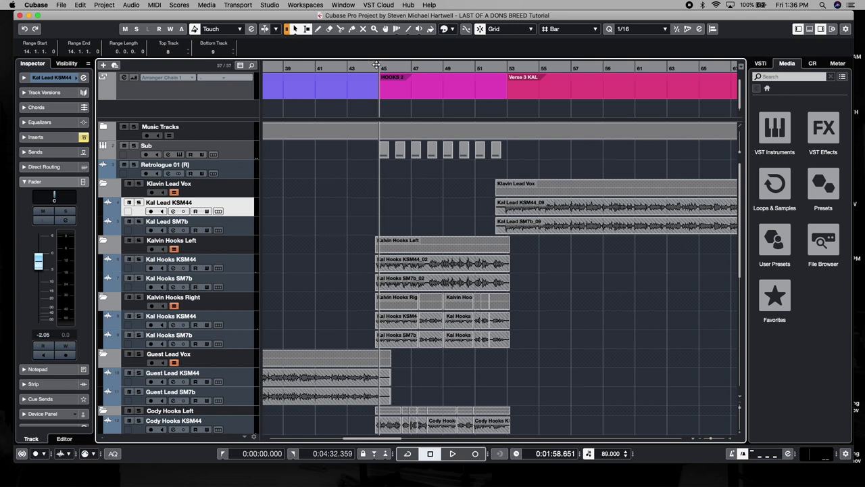
pyautogui.click(243, 323)
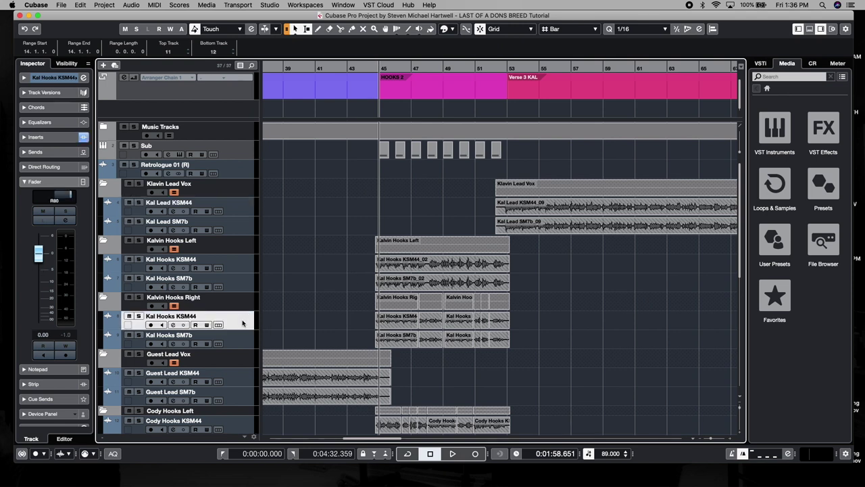
pyautogui.click(173, 325)
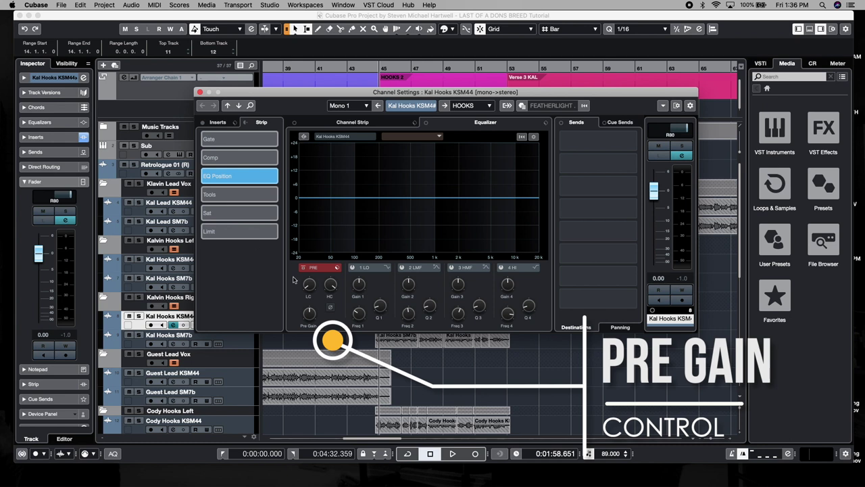
# Step: Toggle the Kal Hooks KSM44 phase invert on and back off, leaving phase unchanged
pyautogui.moveTo(305, 307)
pyautogui.click(330, 308)
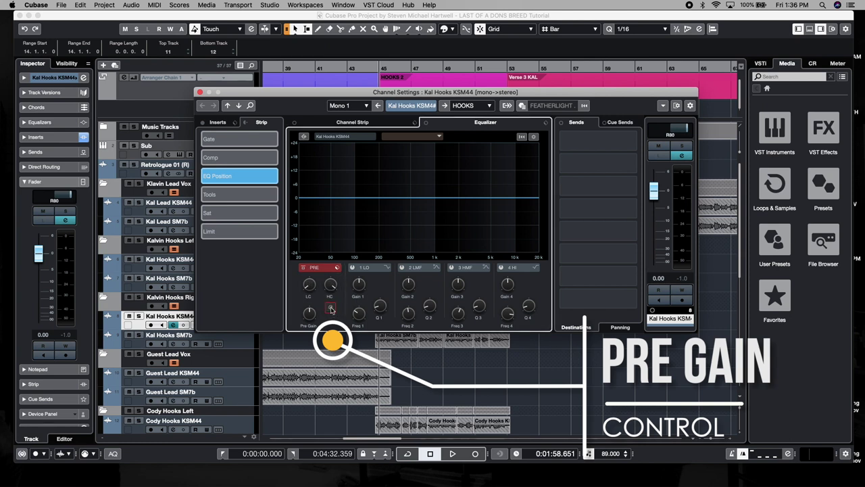
pyautogui.click(331, 307)
pyautogui.moveTo(309, 323)
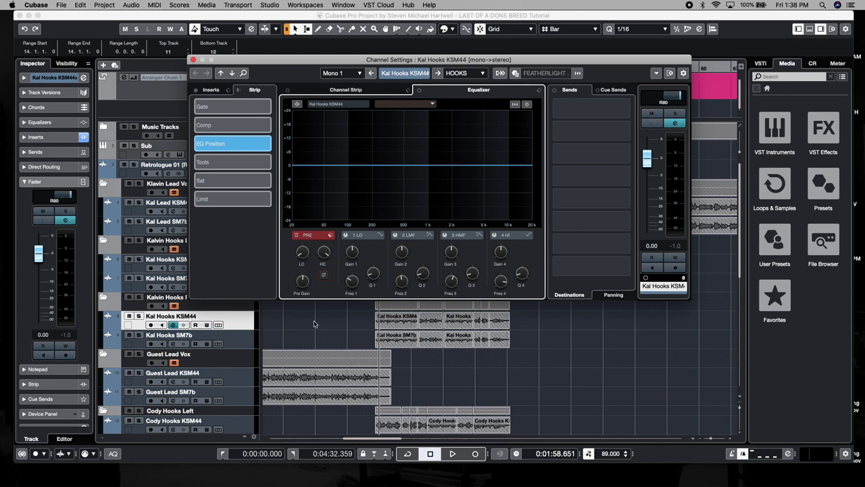
pyautogui.moveTo(305, 290)
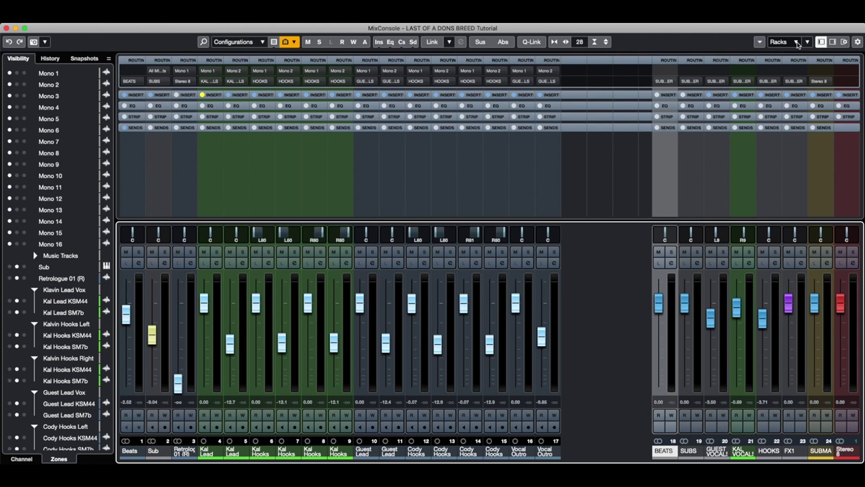
# Step: Show the Pre (Filters/Gain/Phase) rack with pre-gain controls on every MixConsole channel
pyautogui.click(798, 44)
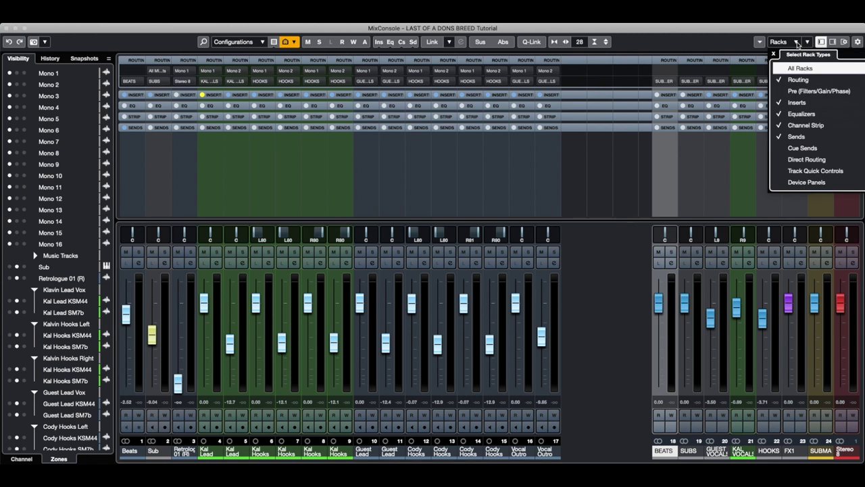
pyautogui.click(780, 91)
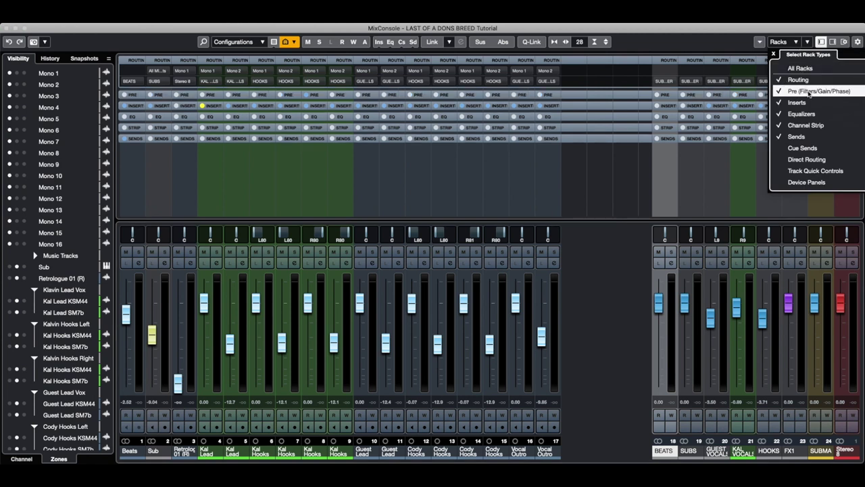
pyautogui.click(474, 95)
pyautogui.click(473, 94)
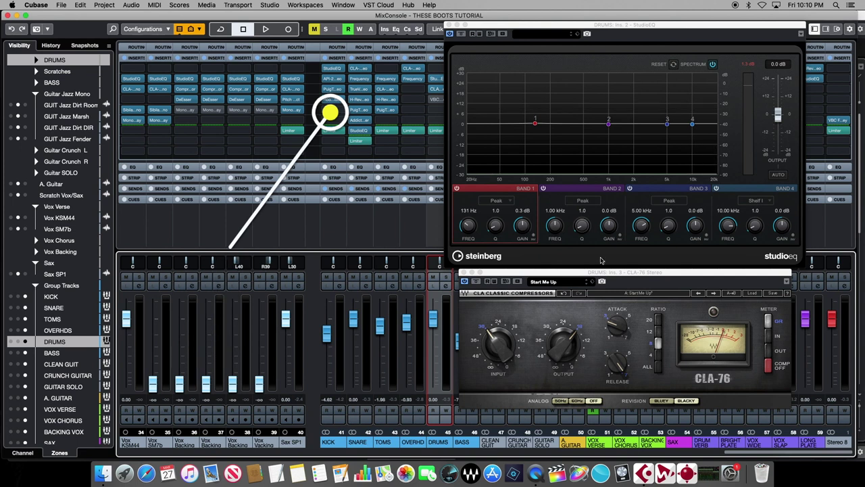
pyautogui.moveTo(601, 277); pyautogui.dragTo(597, 279)
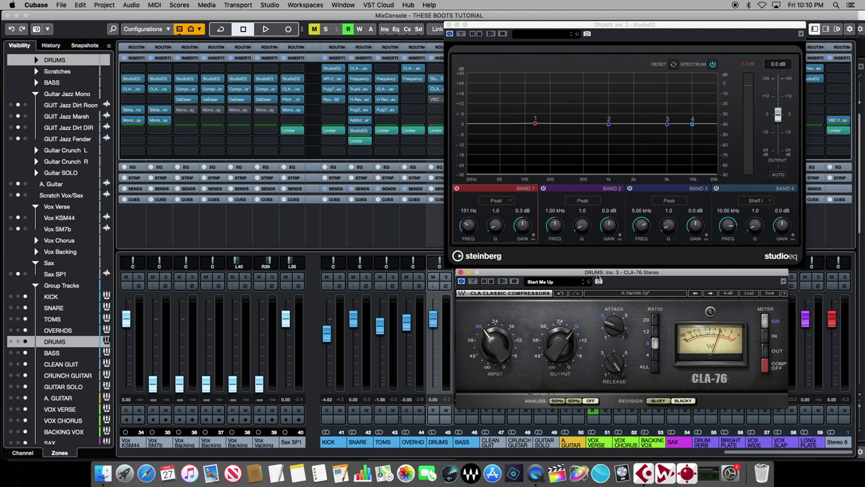
pyautogui.moveTo(598, 278); pyautogui.dragTo(601, 280)
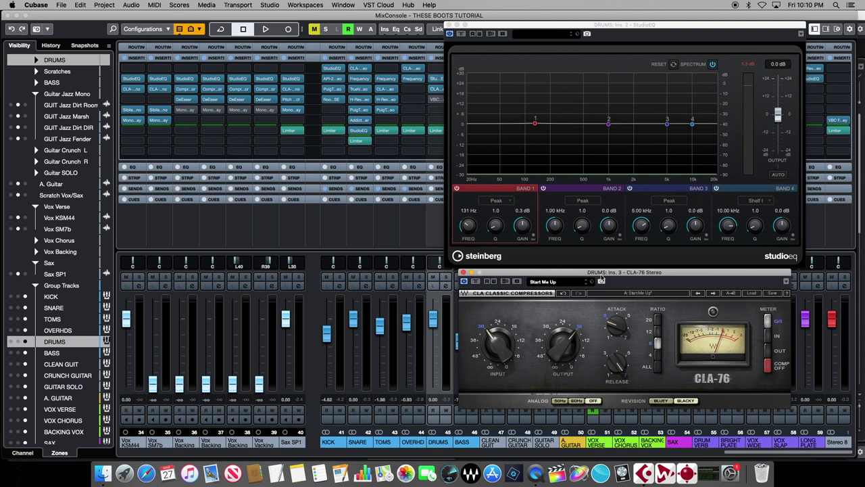
# Step: Boost the DRUMS StudioEQ band 1 to +10.4 dB around 129 Hz during playback
pyautogui.moveTo(536, 124)
pyautogui.press('space')
pyautogui.moveTo(535, 125); pyautogui.dragTo(534, 106)
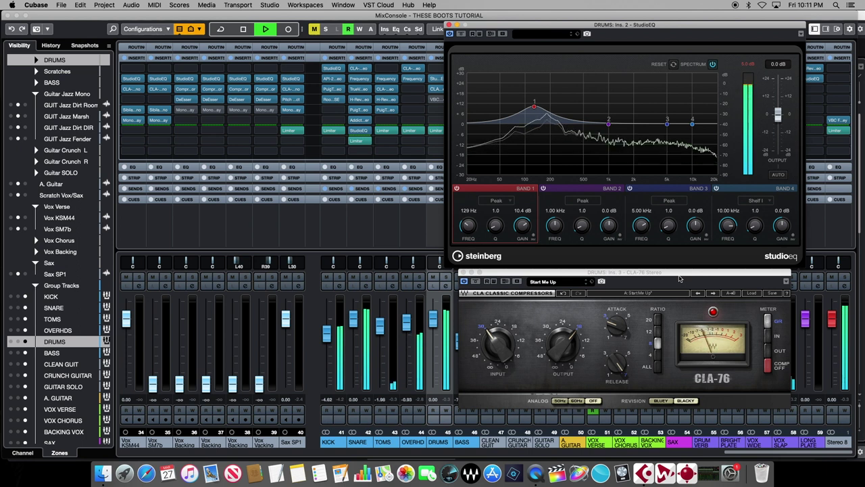
pyautogui.press('space')
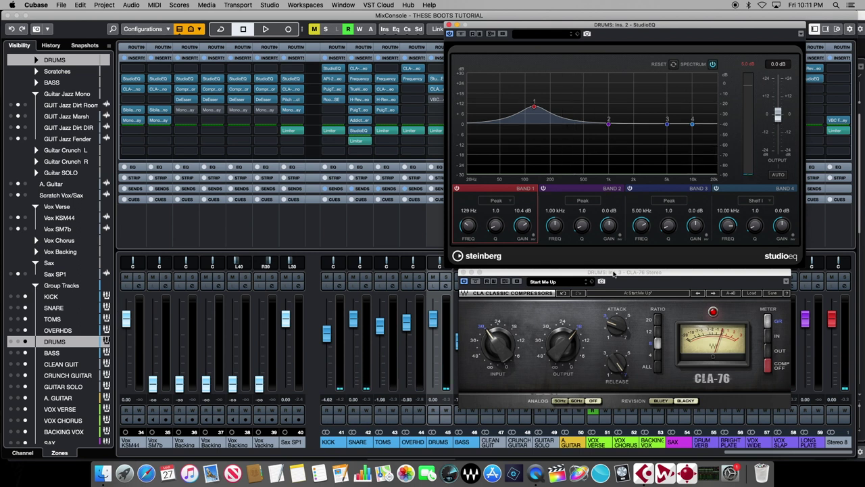
# Step: Bring the CLA-76 compressor forward and check its Input level setting
pyautogui.click(713, 313)
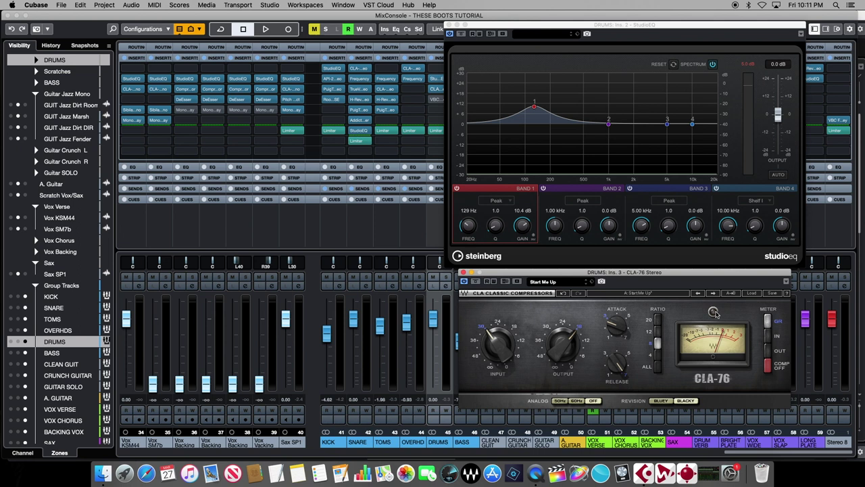
pyautogui.click(499, 336)
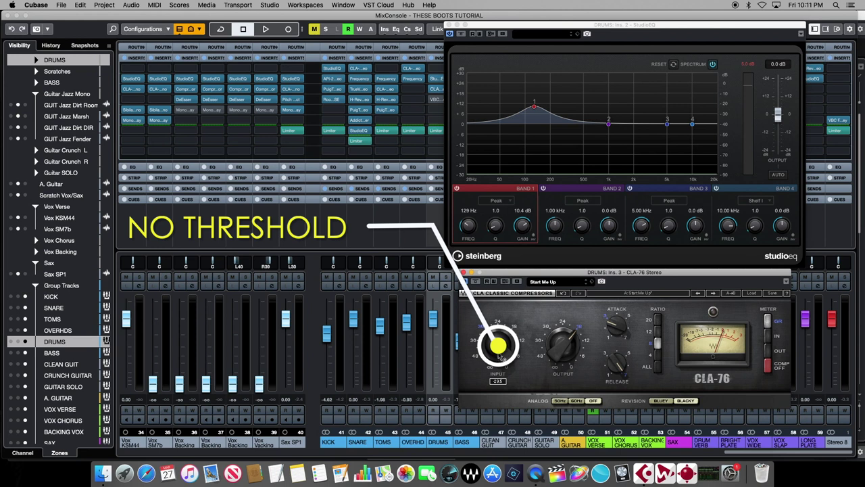
pyautogui.click(498, 345)
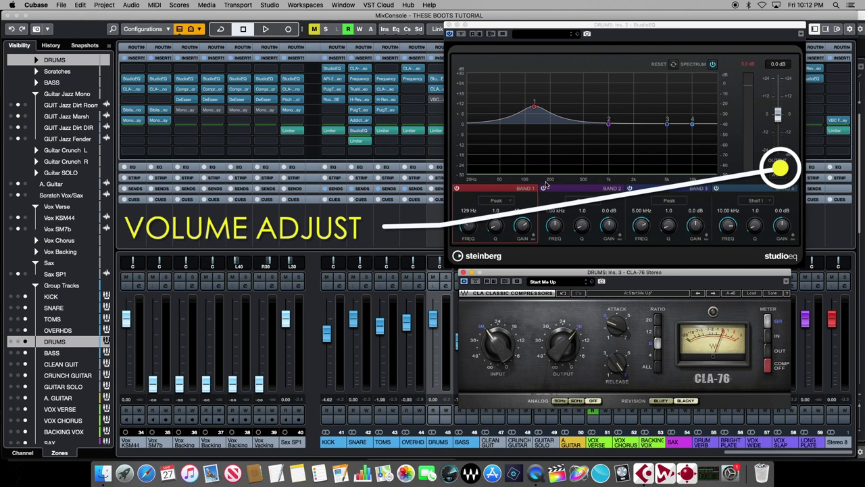
# Step: Pull StudioEQ band 1 back to 0.5 dB at 124 Hz and resume drum playback
pyautogui.moveTo(534, 106); pyautogui.dragTo(534, 125)
pyautogui.press('space')
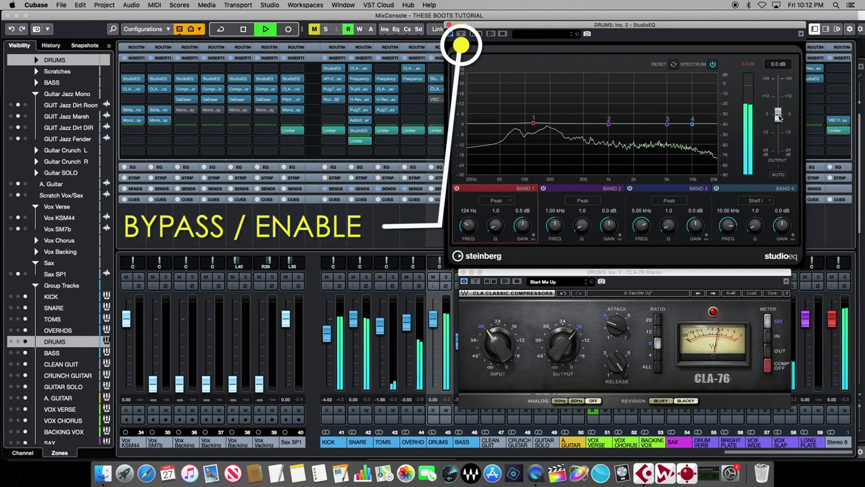
# Step: Lower the DRUMS StudioEQ output to -7.2 dB, checking the level during playback
pyautogui.click(719, 316)
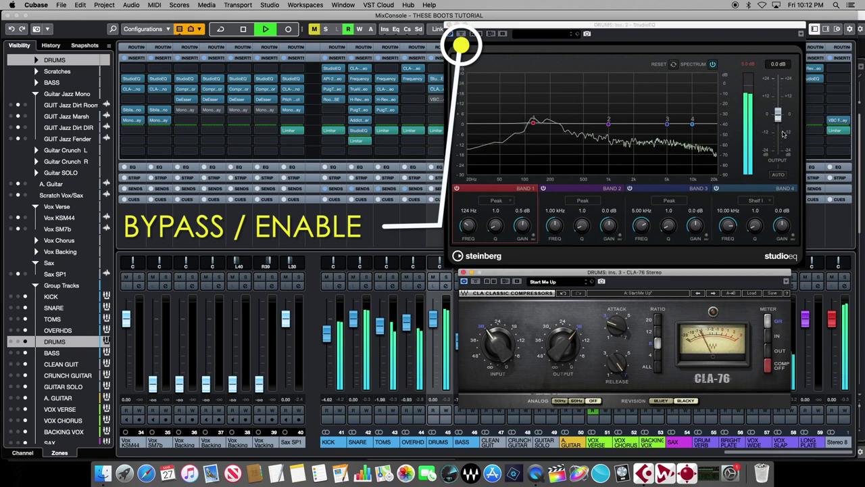
pyautogui.moveTo(778, 117); pyautogui.dragTo(779, 123)
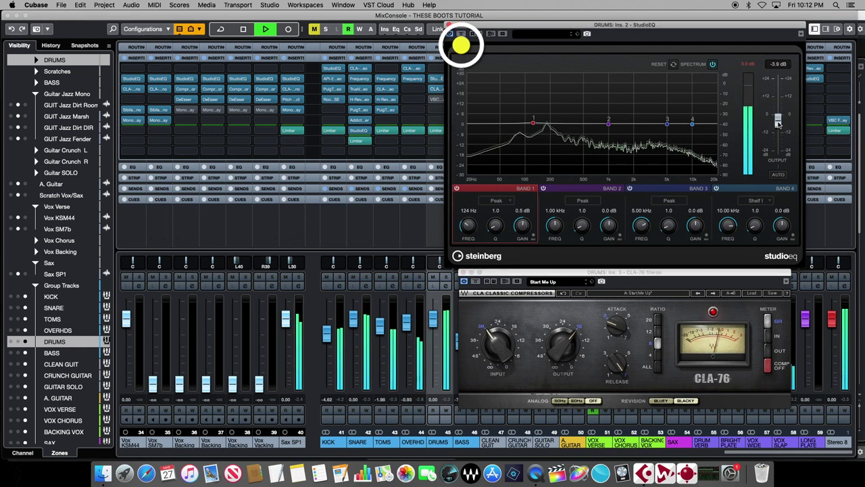
pyautogui.moveTo(778, 124); pyautogui.dragTo(779, 126)
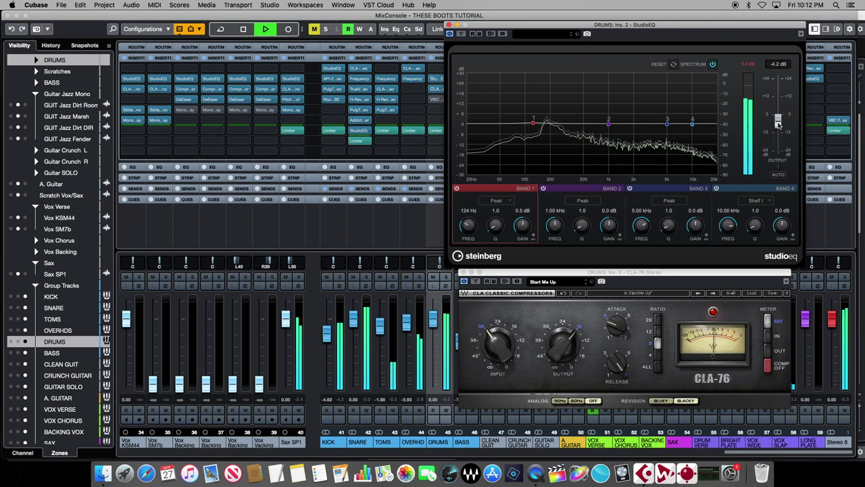
pyautogui.press('space')
pyautogui.click(713, 312)
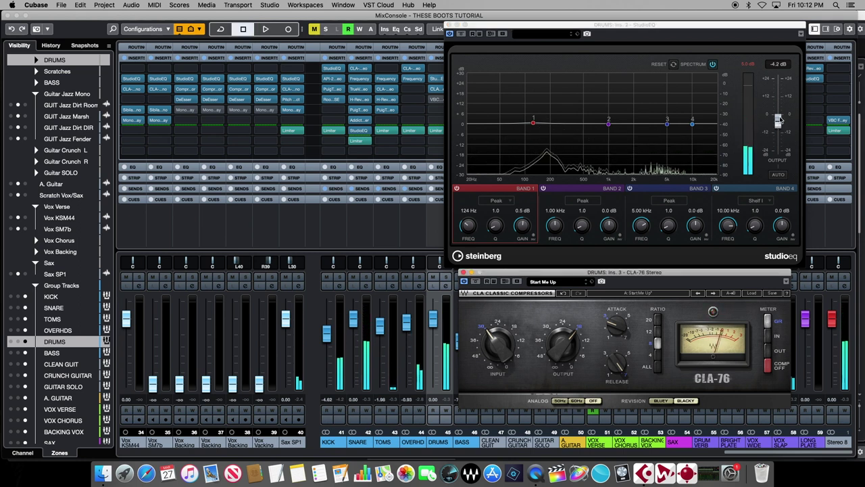
pyautogui.moveTo(778, 120); pyautogui.dragTo(778, 127)
pyautogui.press('space')
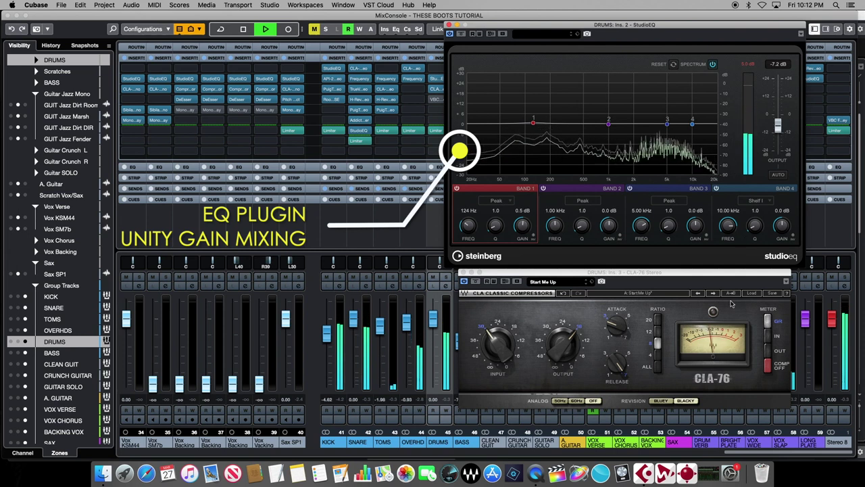
pyautogui.press('space')
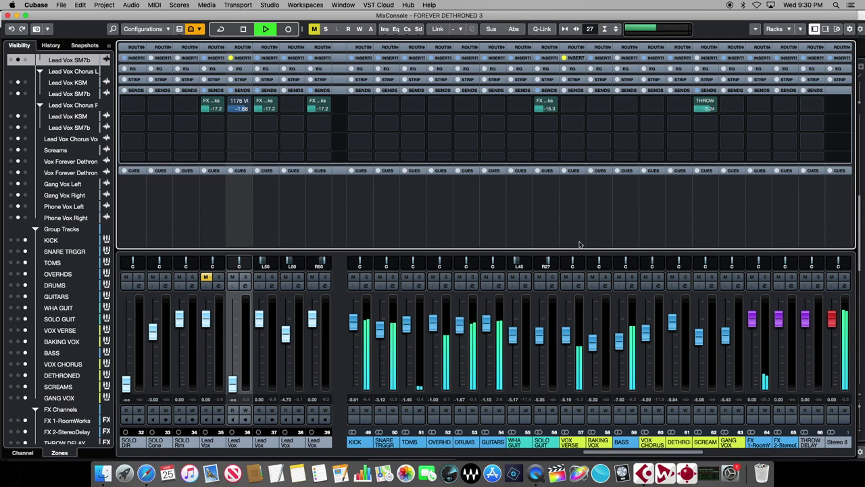
# Step: Select the VOX VERSE channel in the Visibility list during playback
pyautogui.click(579, 245)
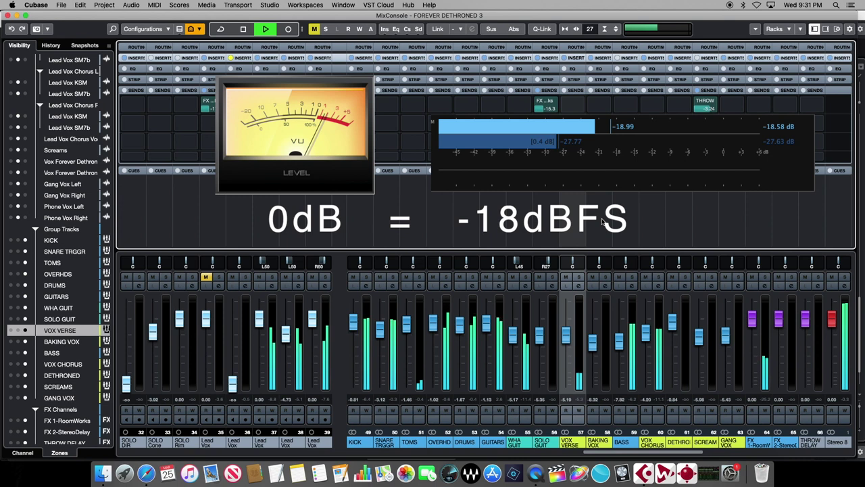
# Step: Stop playback and open Audio Connections on the External FX tab showing the 1176 send and return
pyautogui.press('space')
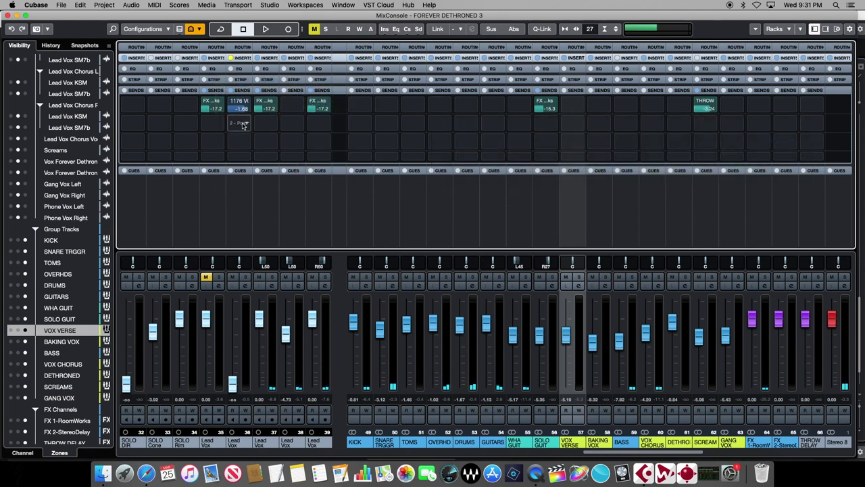
pyautogui.press('F4')
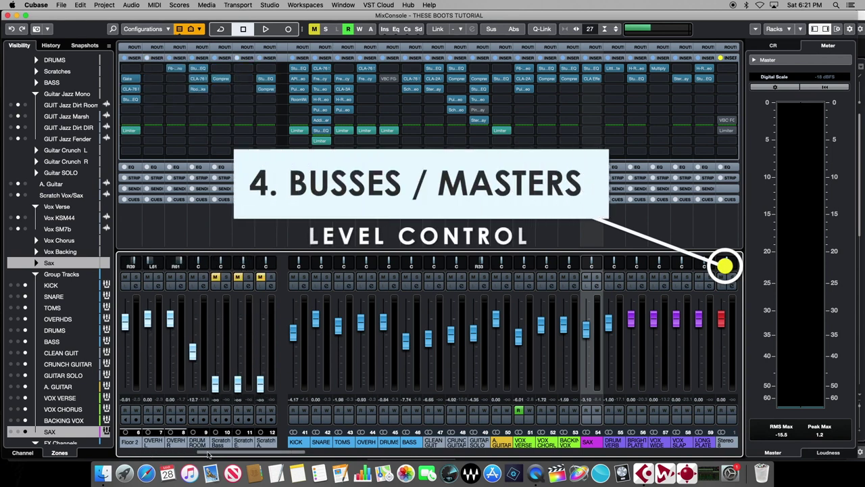
# Step: Show the MixConsole meter zone and play the THESE BOOTS mix to watch the Master meter
pyautogui.moveTo(132, 455); pyautogui.dragTo(655, 458)
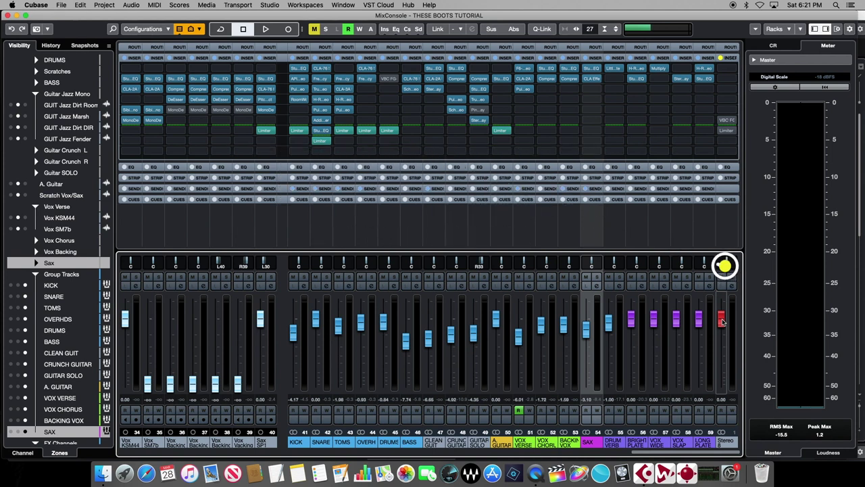
pyautogui.press('space')
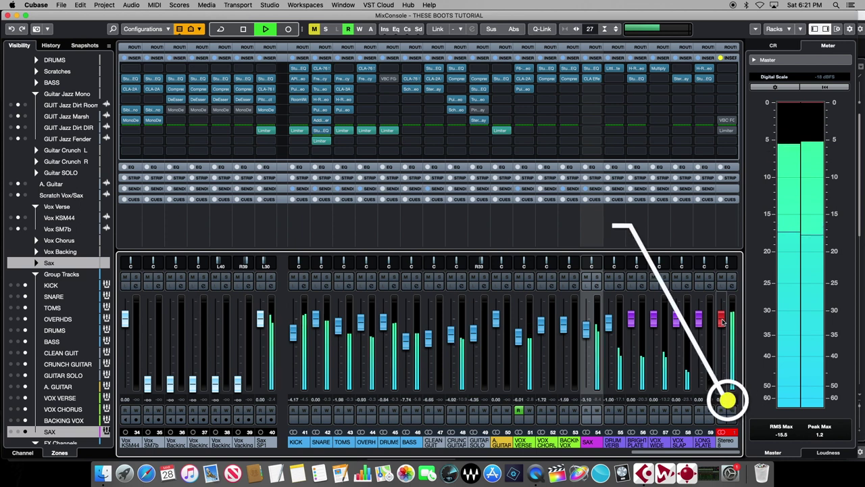
# Step: Stop playback and take the Stereo Out fader down from 0.00 to -2.80 dB
pyautogui.press('space')
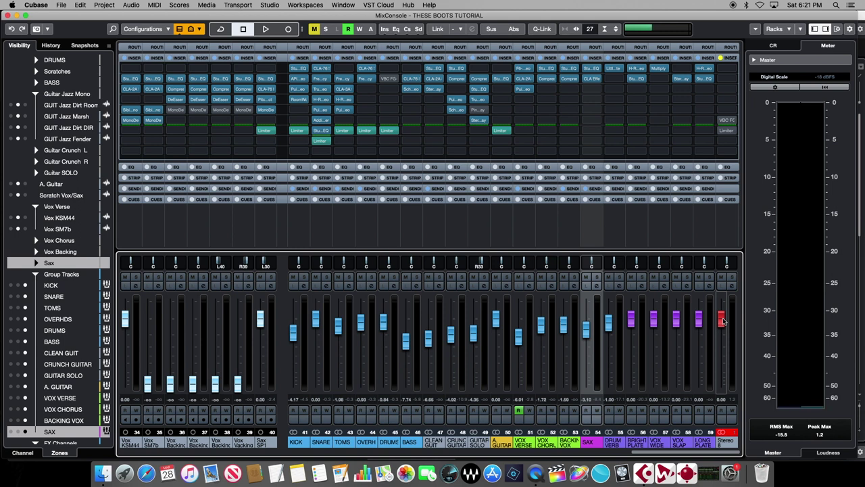
pyautogui.click(723, 322)
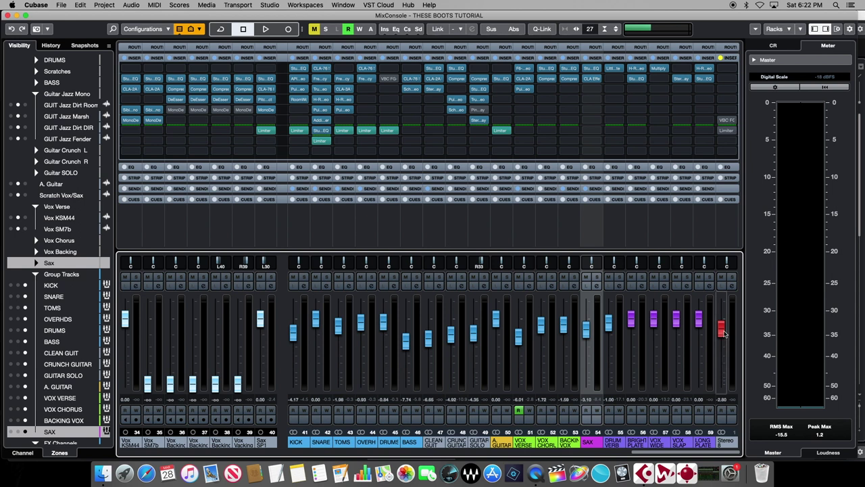
# Step: Return the Stereo Out fader from -2.80 to 0.00 dB and reselect the Stereo Out channel
pyautogui.keyDown('super'); pyautogui.click(722, 330); pyautogui.keyUp('super')
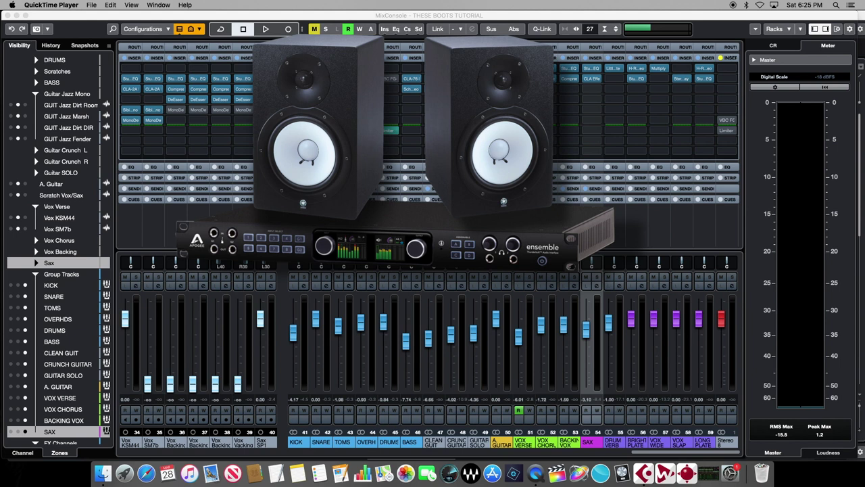
pyautogui.click(437, 461)
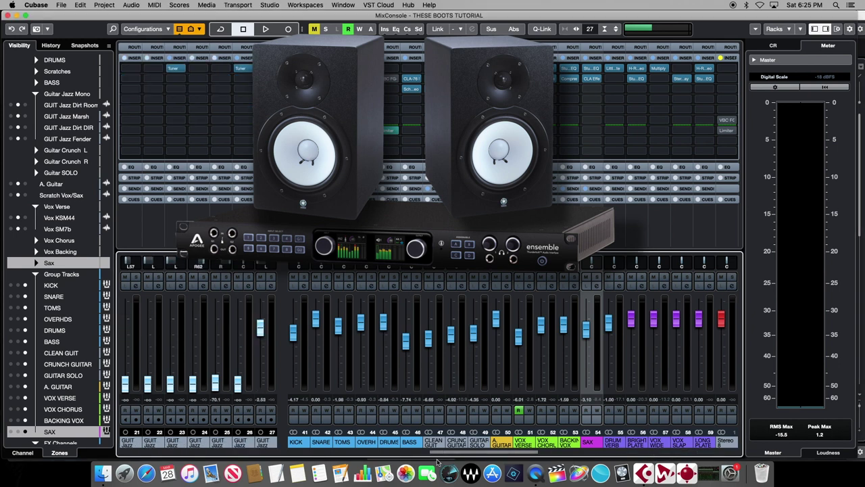
pyautogui.hscroll(5, 405, 419)
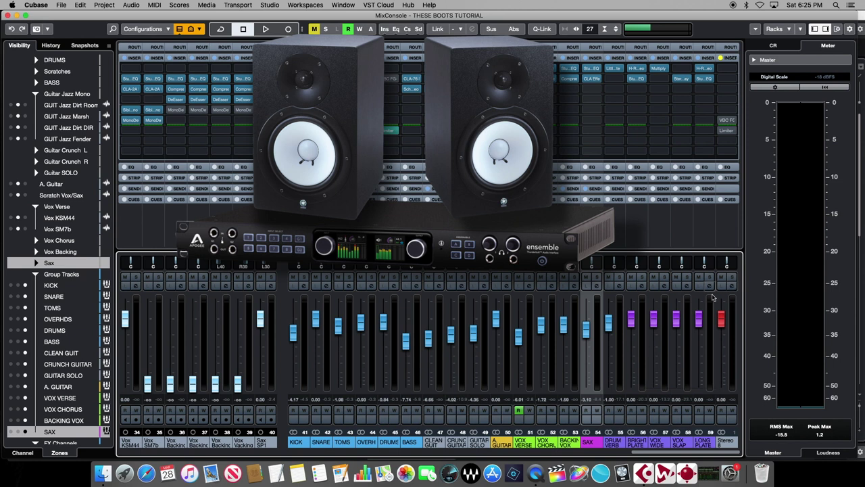
pyautogui.click(722, 321)
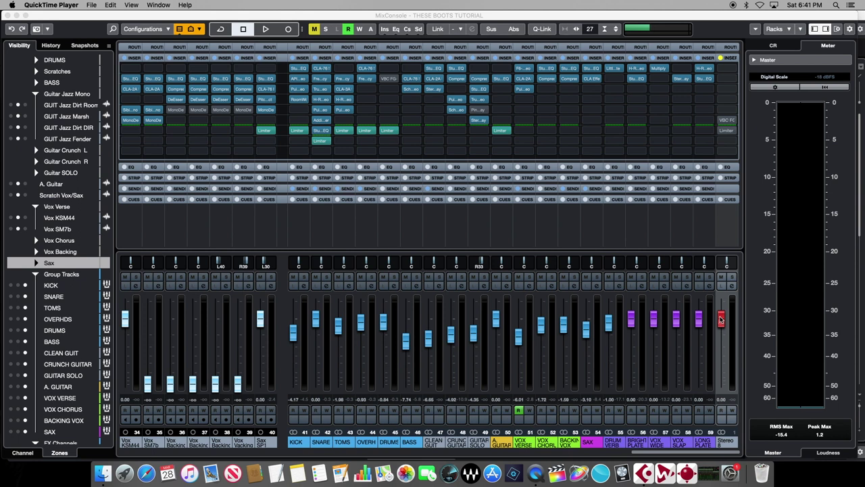
pyautogui.hscroll(-5, 729, 241)
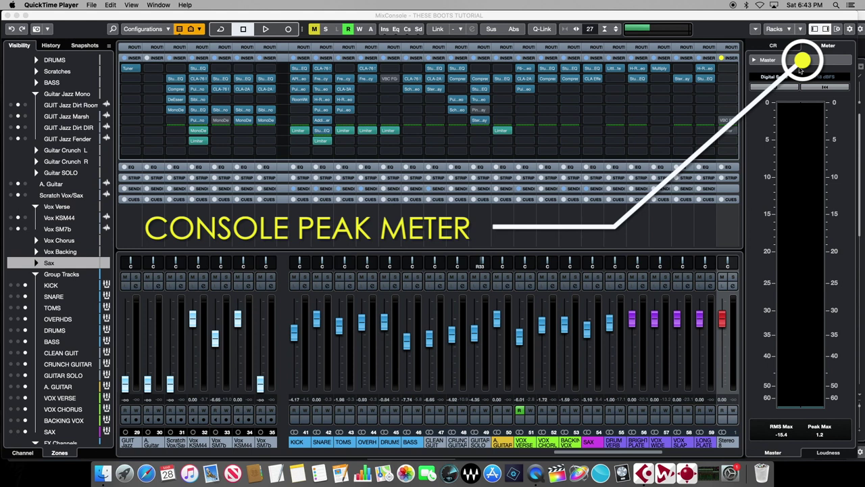
pyautogui.click(825, 30)
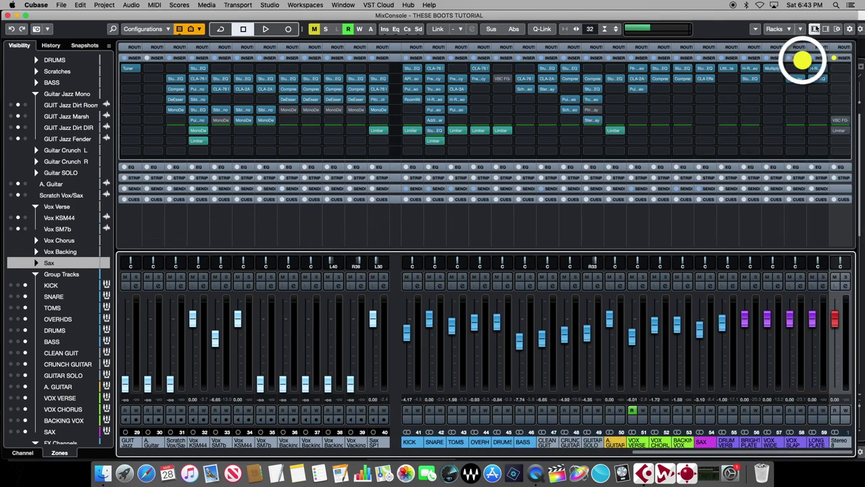
pyautogui.click(826, 29)
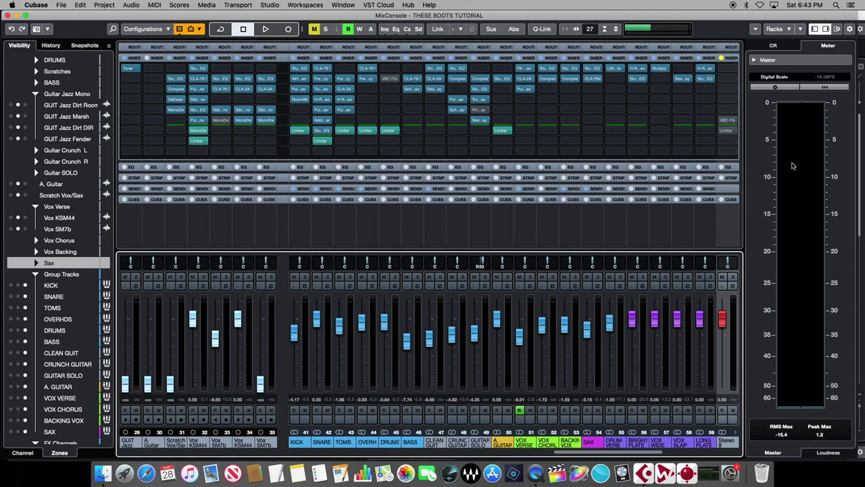
# Step: Switch the meter to loudness and play the mix, reading -14.6 LUFS and a 1.2 dB true peak
pyautogui.press('space')
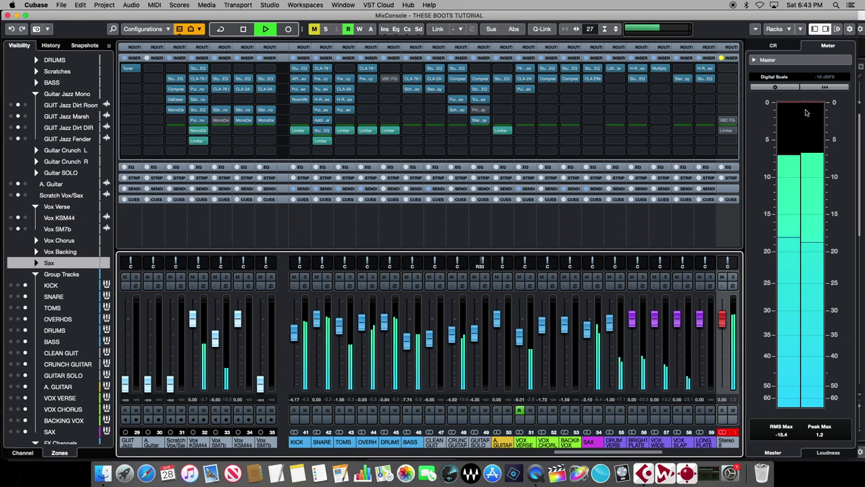
pyautogui.press('space')
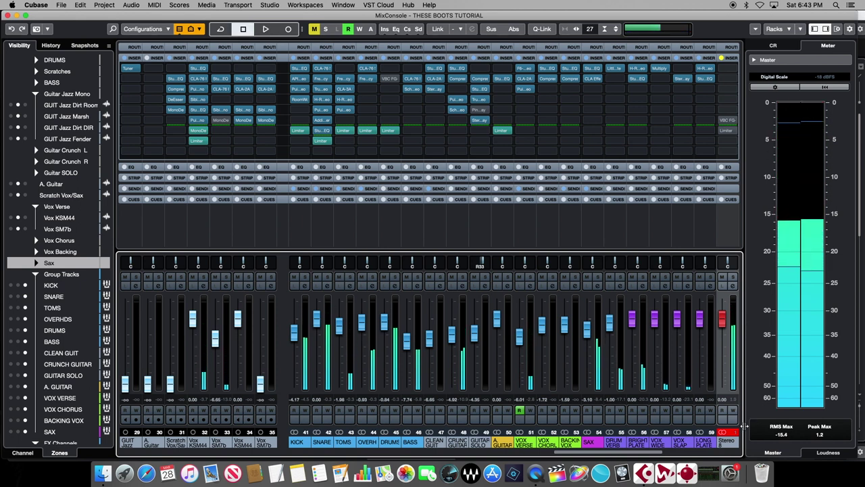
pyautogui.click(828, 452)
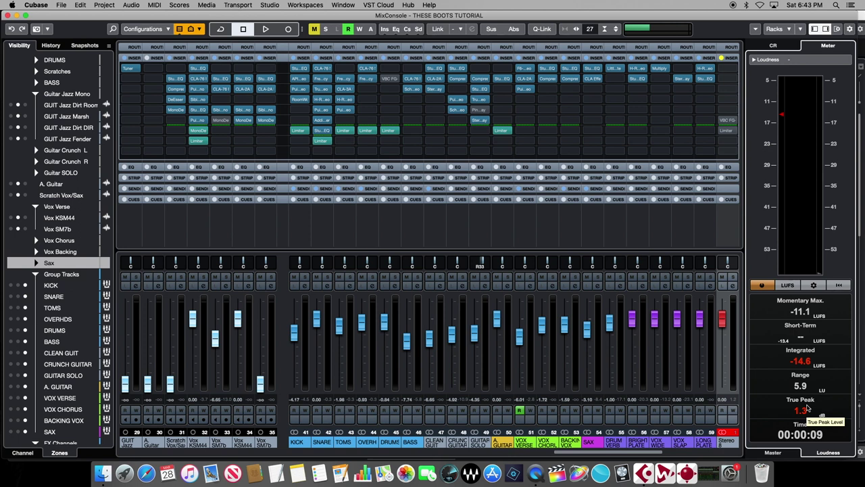
pyautogui.press('space')
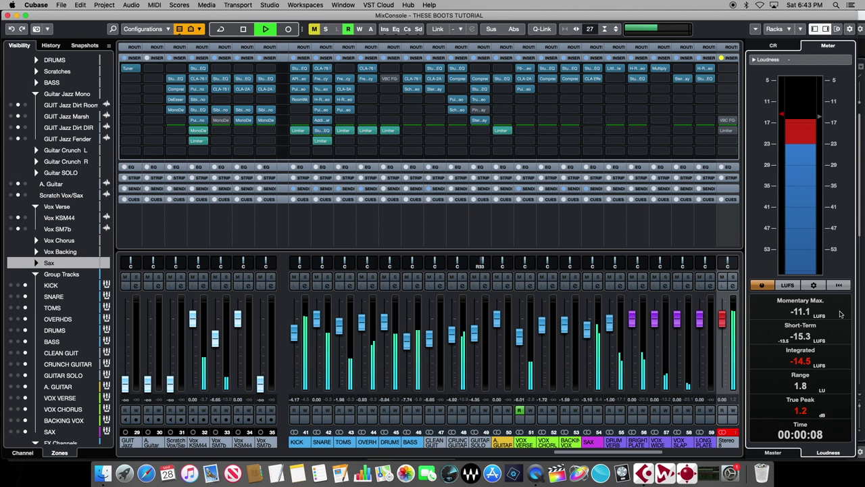
pyautogui.press('space')
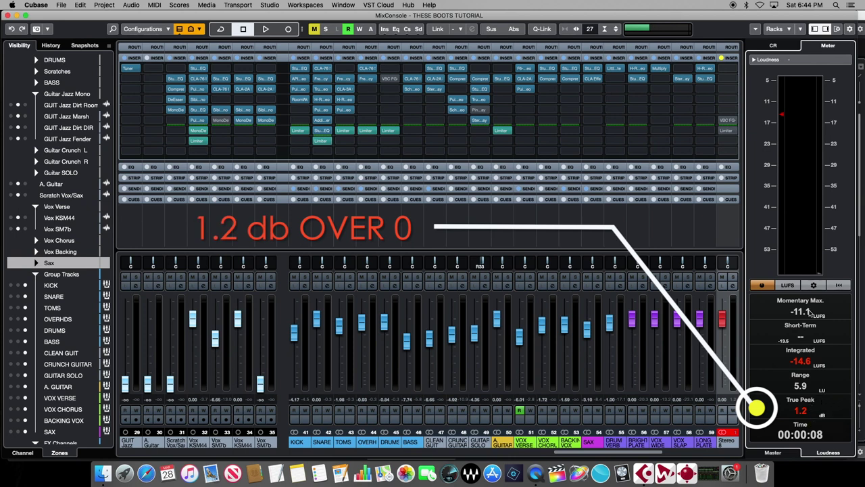
# Step: Drop Stereo Out to -3.91 dB, clear its clip light, and remeasure: -18.3 LUFS, -2.9 dB true peak
pyautogui.click(774, 287)
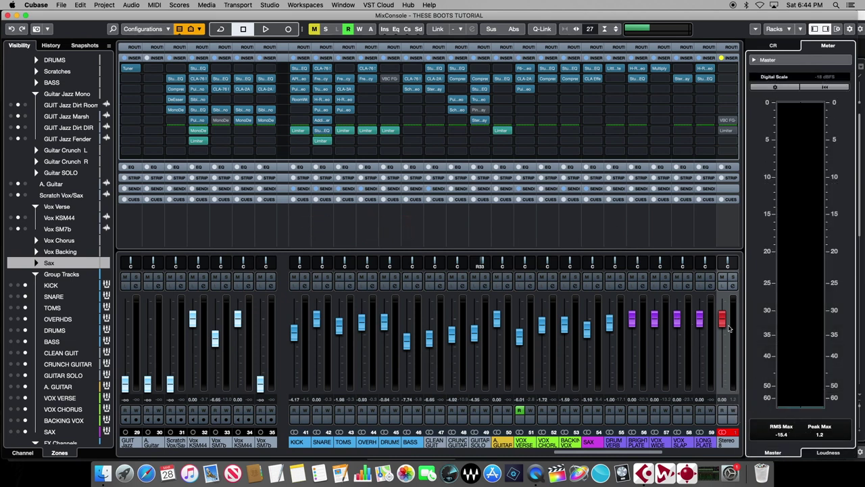
pyautogui.moveTo(723, 321); pyautogui.dragTo(723, 333)
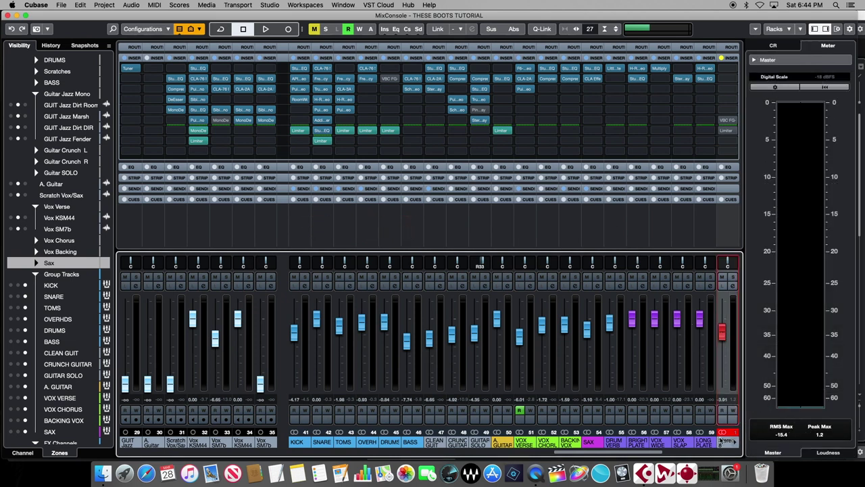
pyautogui.click(728, 432)
pyautogui.press('space')
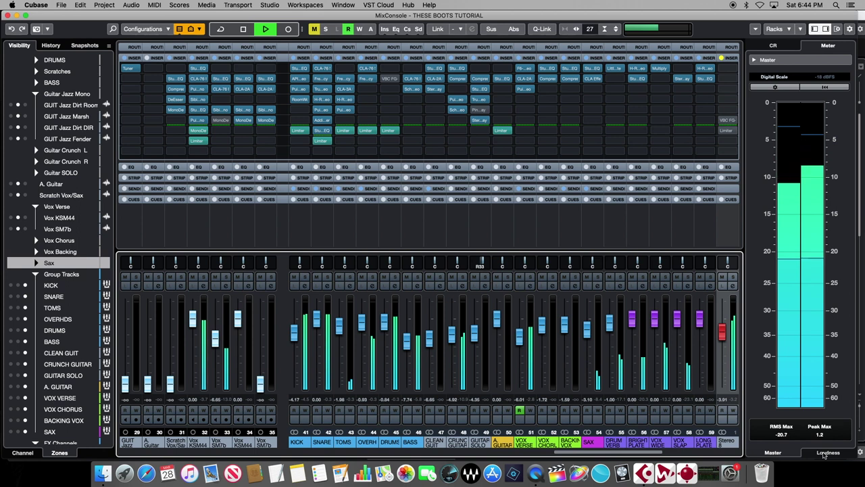
pyautogui.click(823, 453)
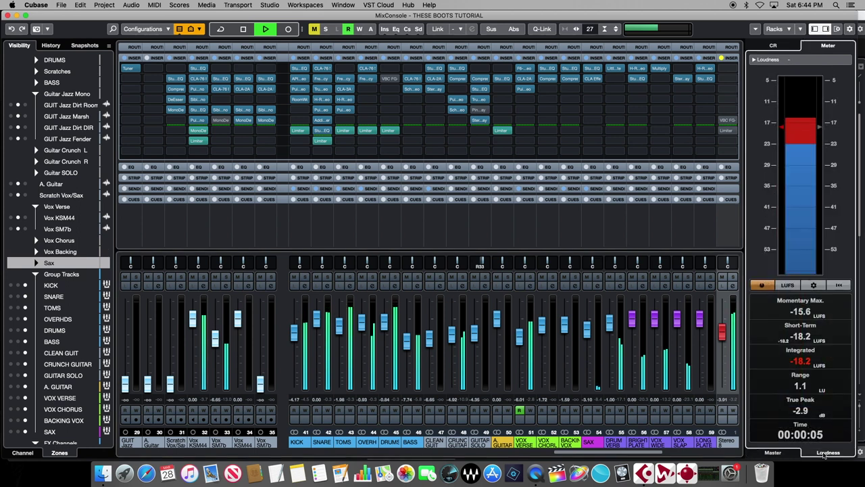
pyautogui.press('space')
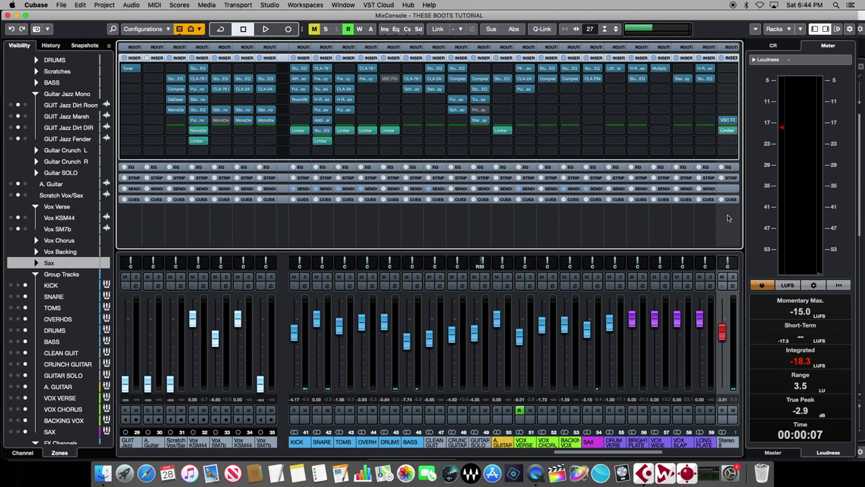
# Step: Restore Stereo Out to 0.00 dB, measure a -0.1 dB true peak, and open its Limiter insert
pyautogui.moveTo(722, 332); pyautogui.dragTo(722, 321)
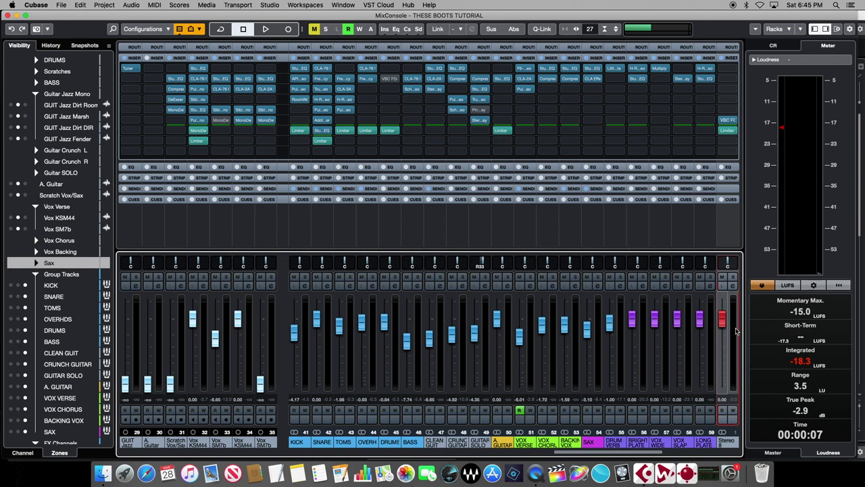
pyautogui.press('space')
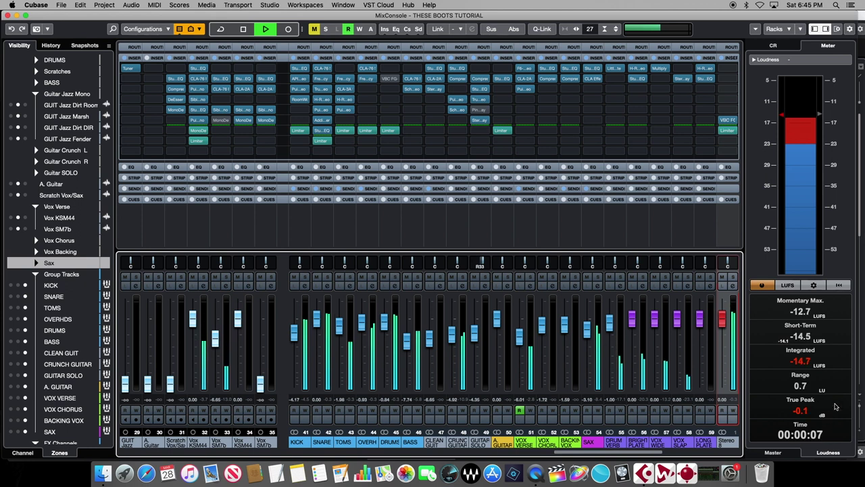
pyautogui.press('space')
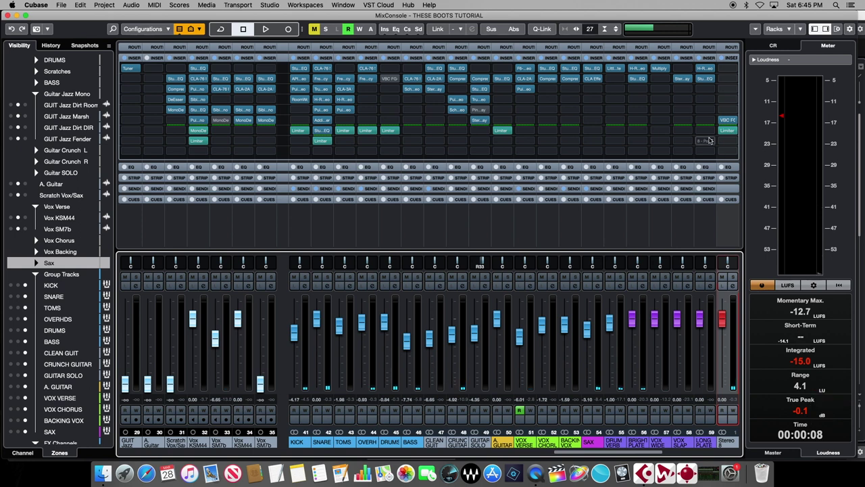
pyautogui.click(729, 132)
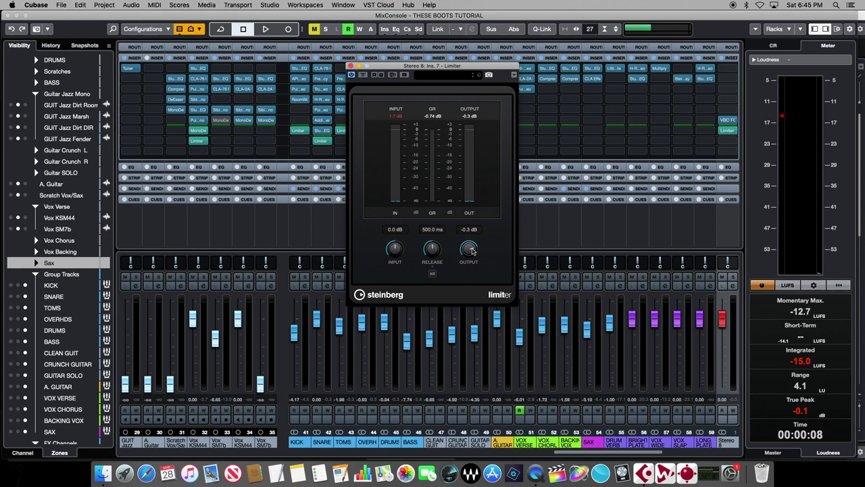
# Step: Close the Stereo Out Limiter plug-in window
pyautogui.click(351, 67)
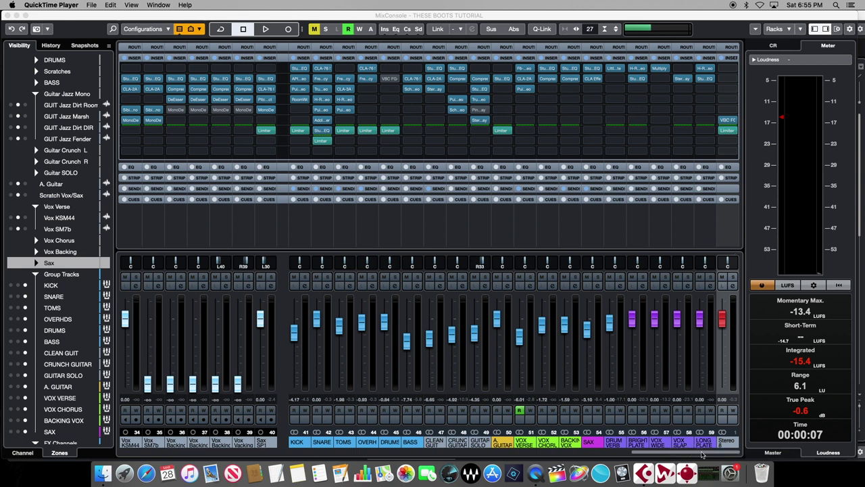
# Step: Q-Link all bus and group channels, pull their faders down together, then unlink and deselect them
pyautogui.moveTo(703, 454); pyautogui.dragTo(277, 452)
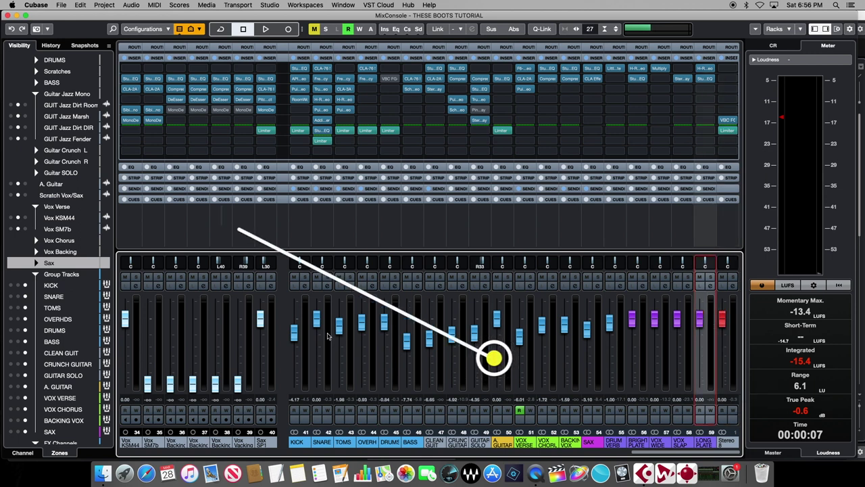
pyautogui.keyDown('shift'); pyautogui.click(304, 330); pyautogui.keyUp('shift')
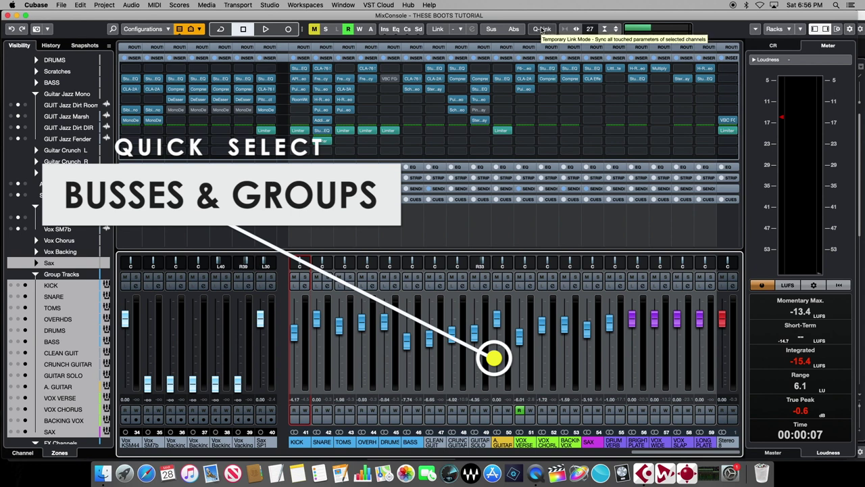
pyautogui.click(542, 29)
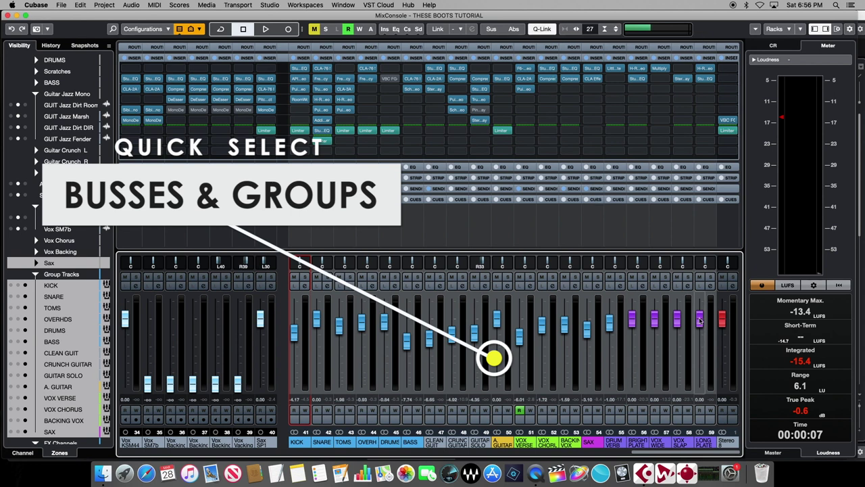
pyautogui.moveTo(699, 318); pyautogui.dragTo(700, 329)
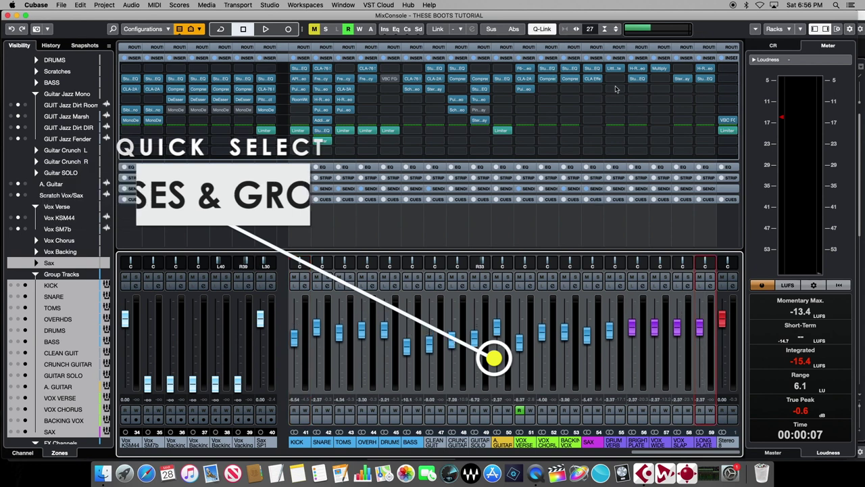
pyautogui.click(532, 33)
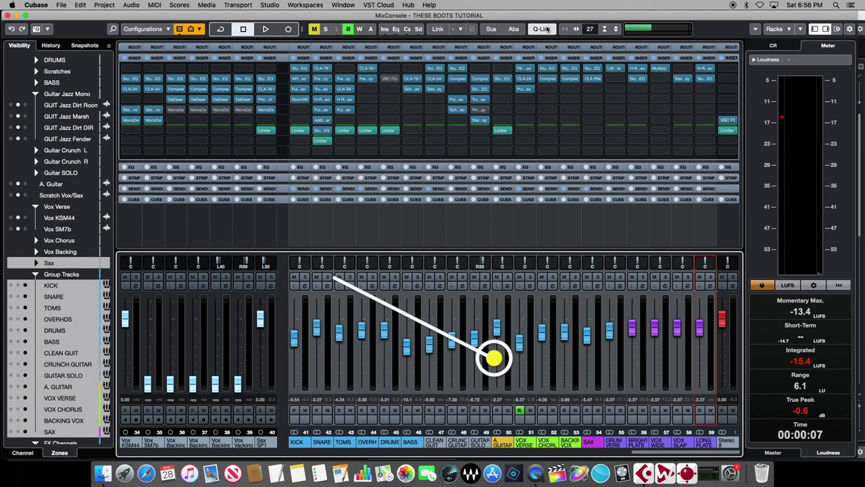
pyautogui.click(710, 362)
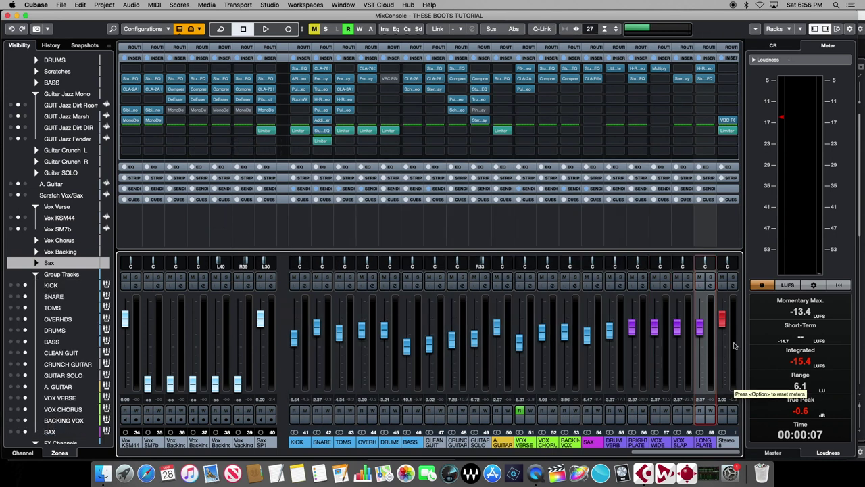
pyautogui.click(724, 121)
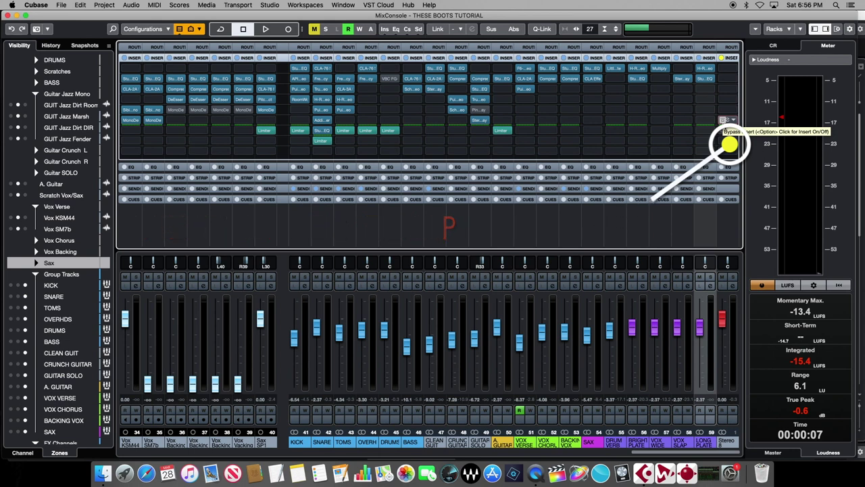
# Step: Turn the Stereo Out Limiter output to -1.0 dB and replay the mix to check the true peak
pyautogui.click(724, 132)
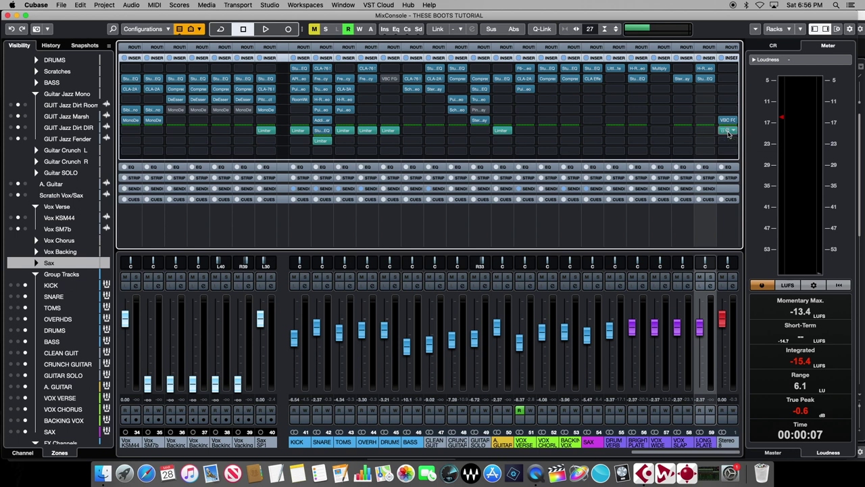
pyautogui.click(728, 131)
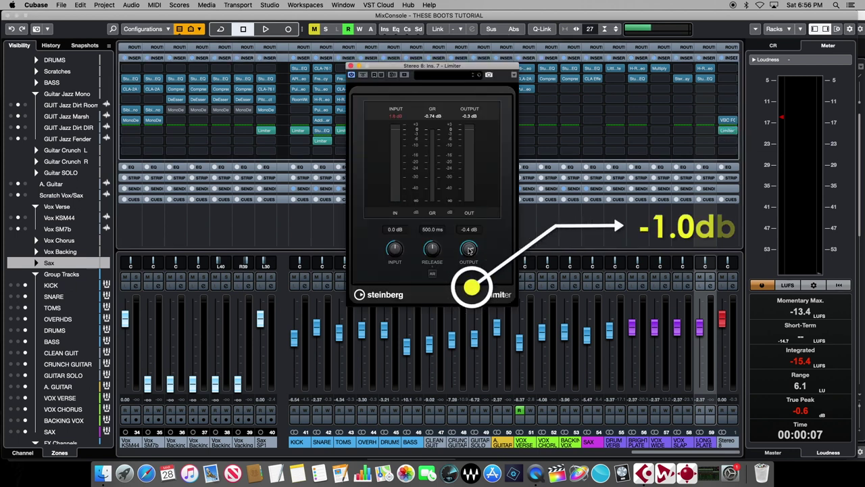
pyautogui.moveTo(470, 249); pyautogui.dragTo(471, 251)
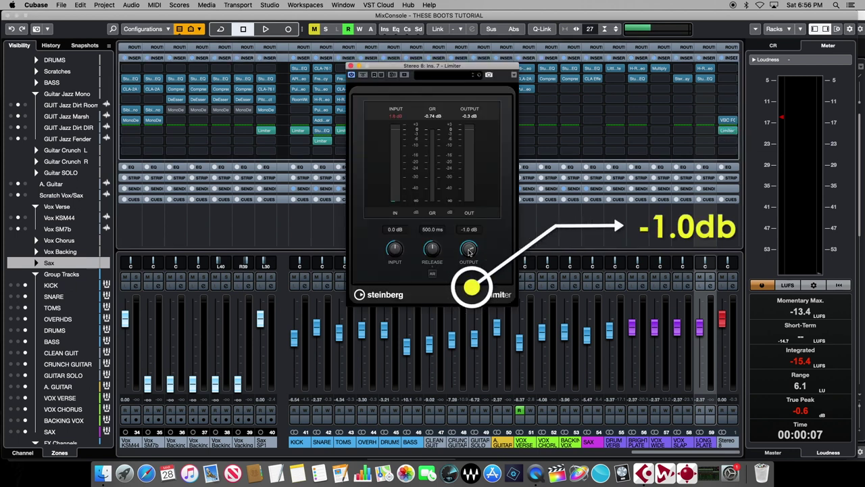
pyautogui.click(352, 67)
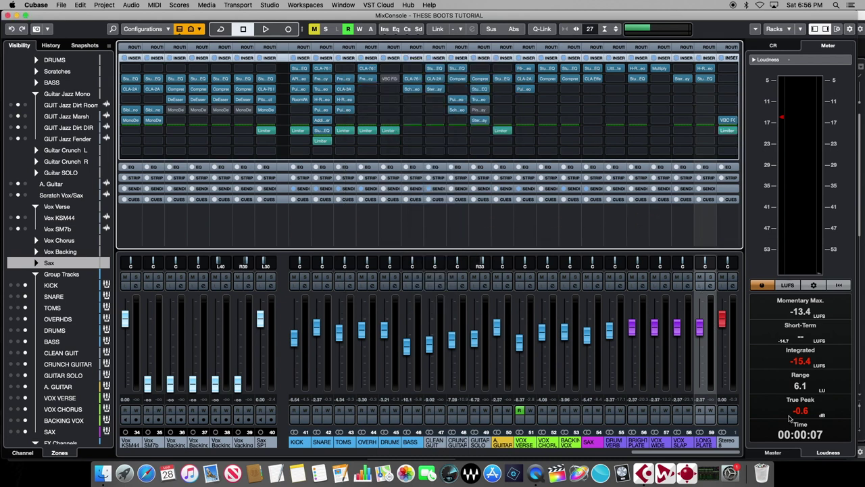
pyautogui.press('space')
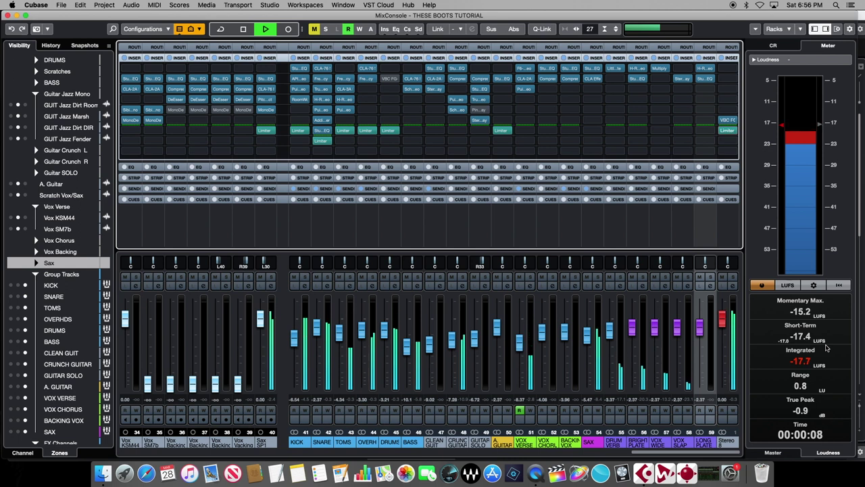
# Step: Stop the transport with true peak at -0.9 dB, -17.9 LUFS integrated and 1.6 LU range
pyautogui.press('space')
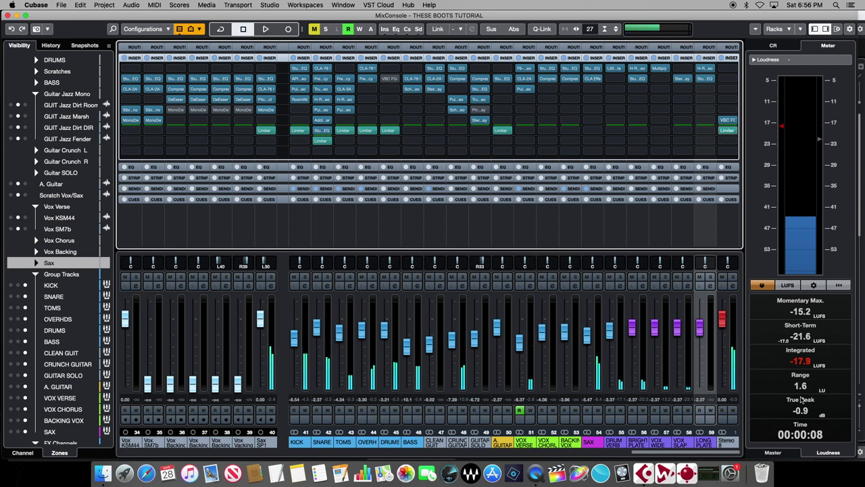